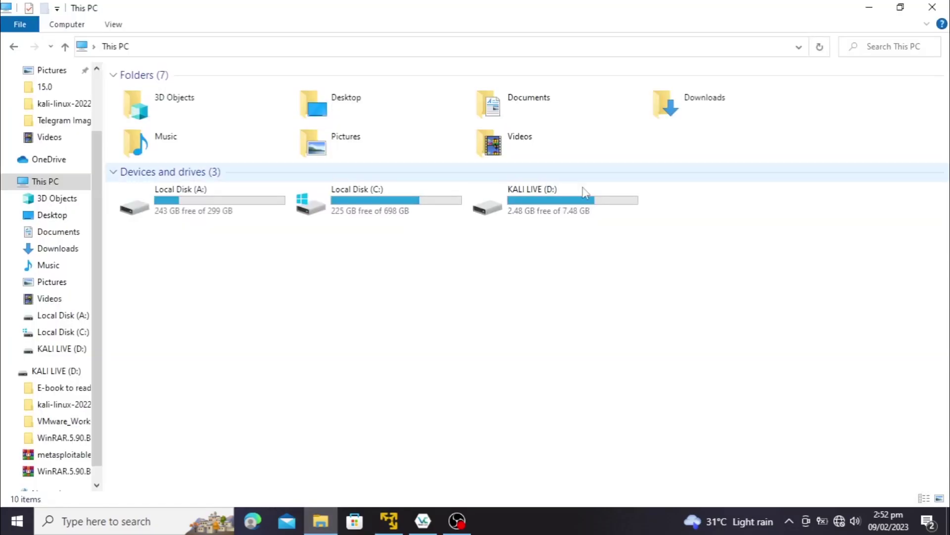
- Confirm KALI LIVE (D:) is listed in Windows This PC, then close the Kali Desktop file manager
{"action": "left_click_drag", "start_coordinate": [594, 530], "coordinate": [476, 303]}
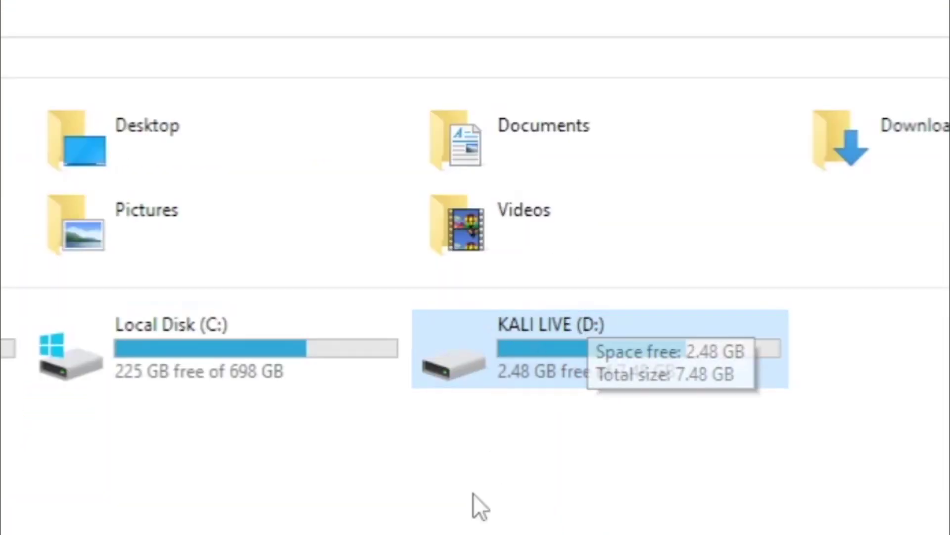
{"action": "left_click_drag", "start_coordinate": [569, 445], "coordinate": [949, 329]}
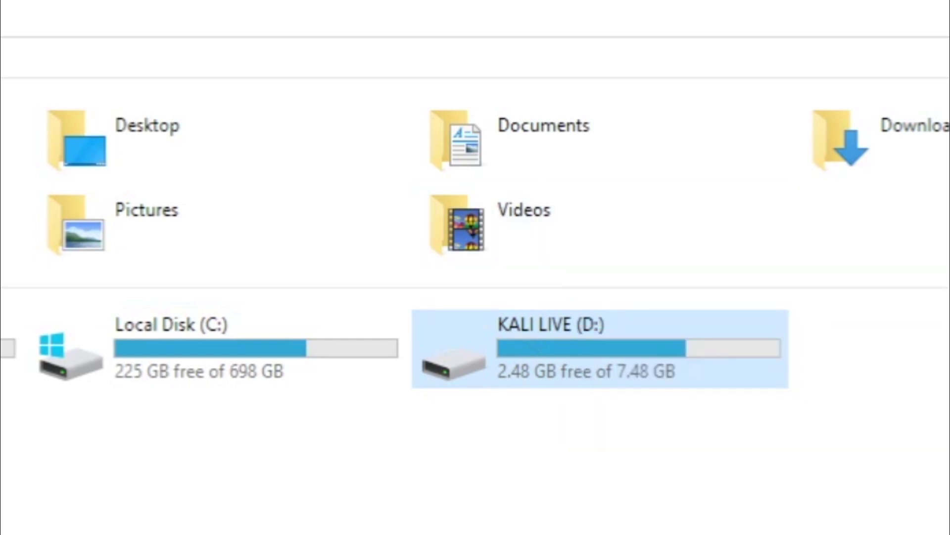
{"action": "left_click_drag", "start_coordinate": [435, 439], "coordinate": [949, 406]}
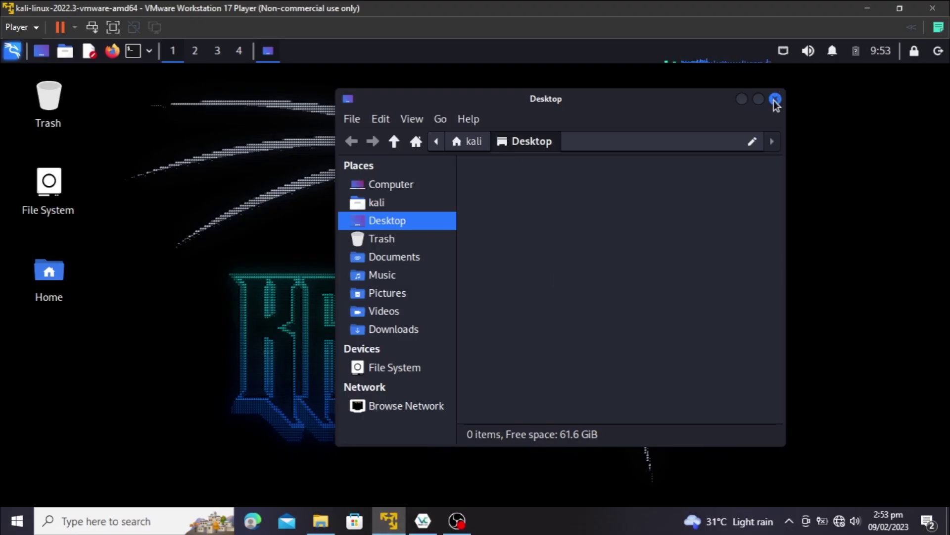
{"action": "left_click", "coordinate": [775, 100]}
{"action": "right_click", "coordinate": [483, 194]}
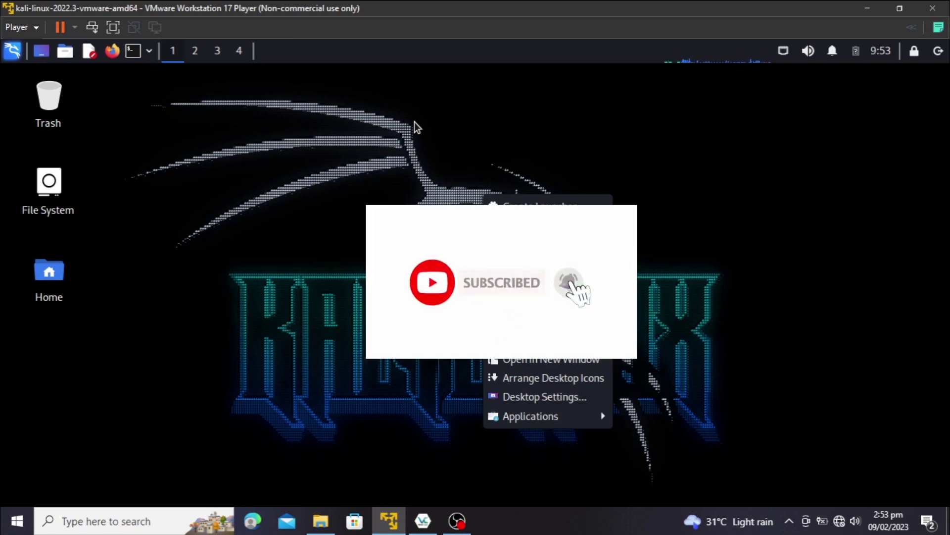
{"action": "left_click", "coordinate": [463, 199]}
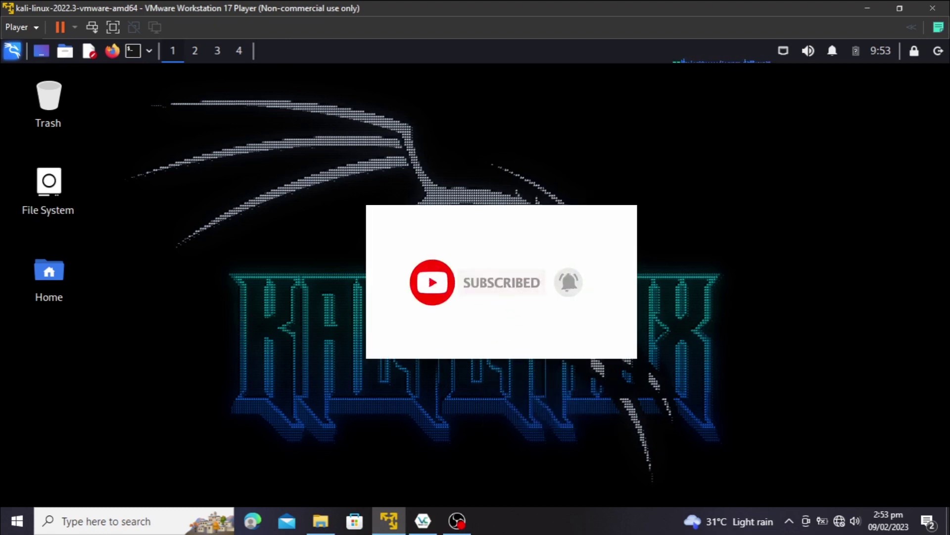
{"action": "right_click", "coordinate": [438, 277]}
{"action": "left_click", "coordinate": [388, 157]}
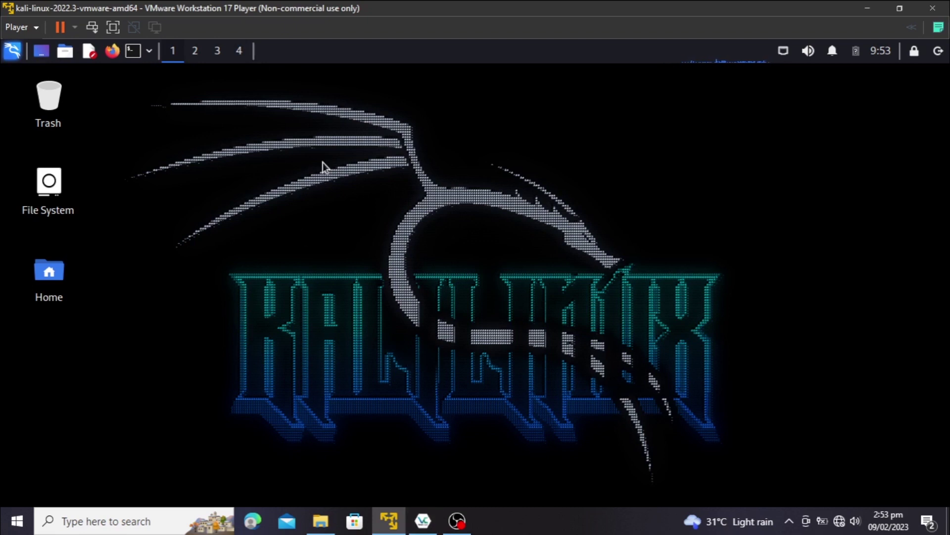
{"action": "left_click", "coordinate": [17, 27]}
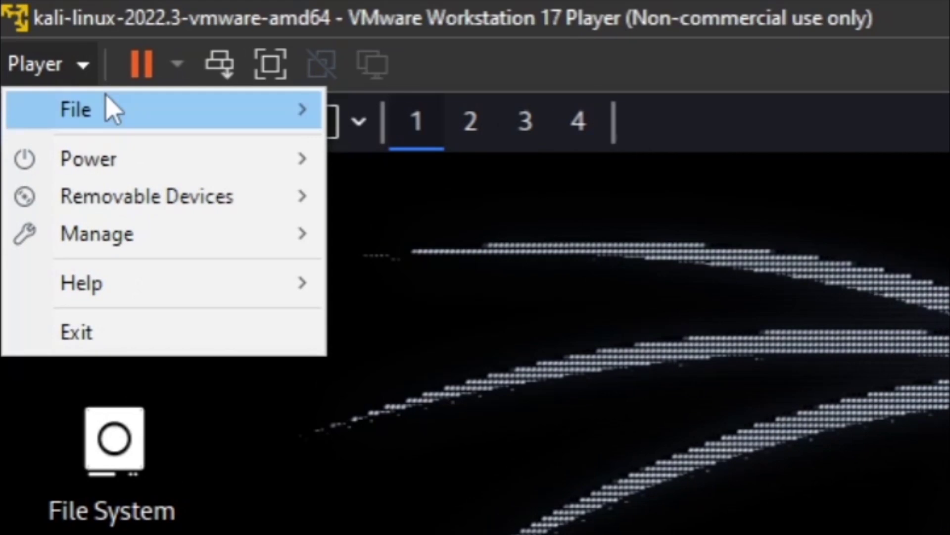
- Open Player > File > Preferences and scroll down to the USB settings
{"action": "mouse_move", "coordinate": [111, 109]}
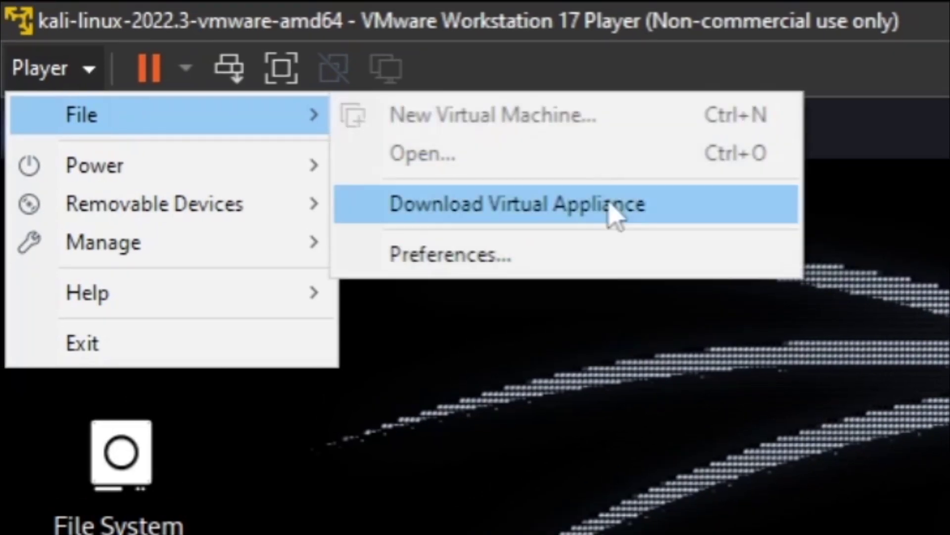
{"action": "left_click", "coordinate": [478, 245]}
{"action": "scroll", "coordinate": [433, 266], "scroll_direction": "down", "scroll_amount": 2}
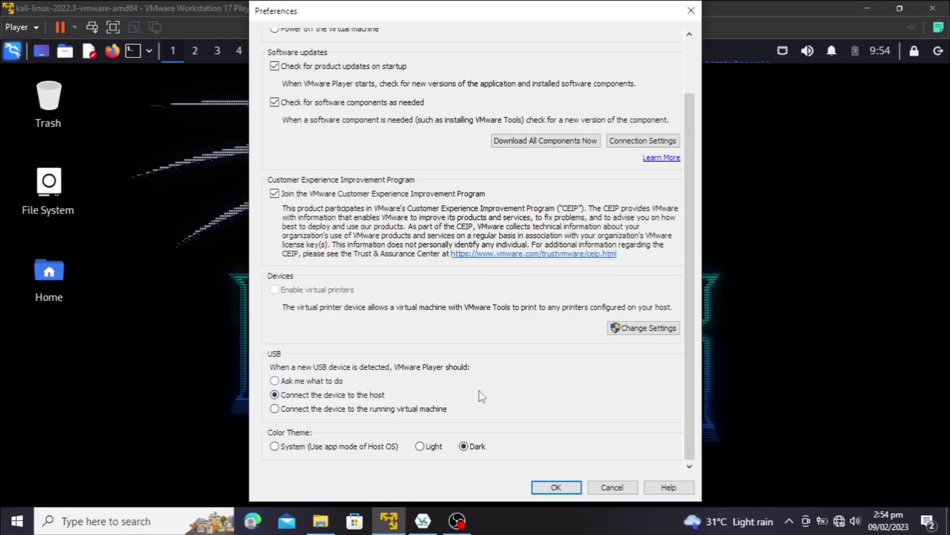
{"action": "left_click_drag", "start_coordinate": [566, 11], "coordinate": [587, 5]}
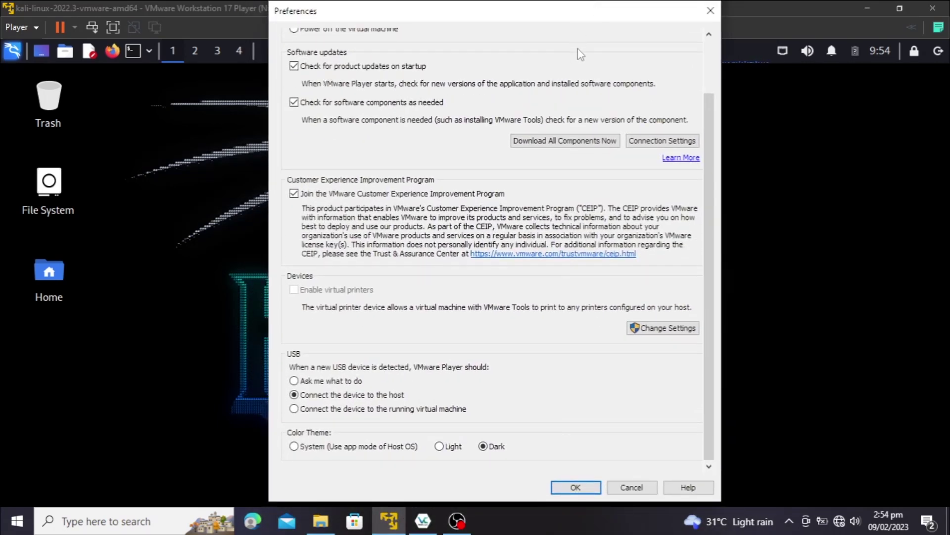
{"action": "scroll", "coordinate": [564, 166], "scroll_direction": "up", "scroll_amount": 2}
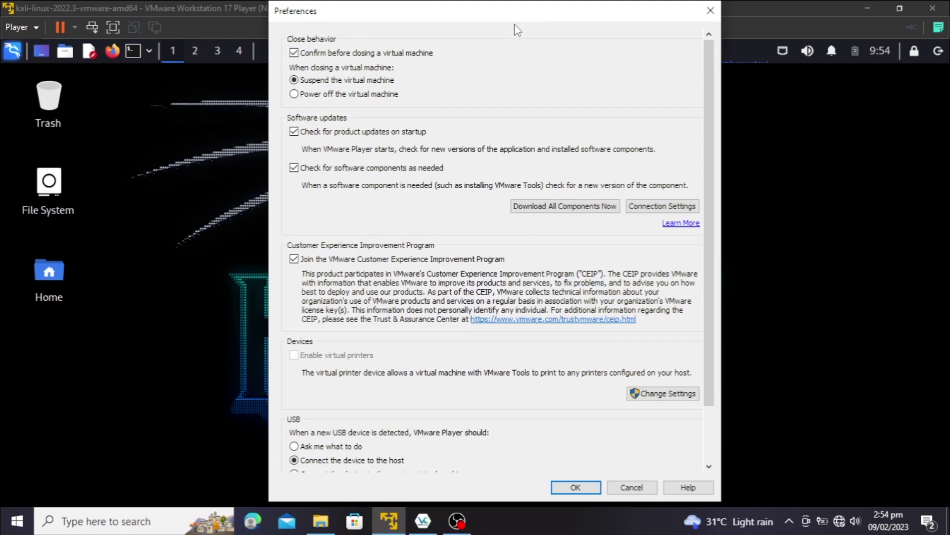
{"action": "scroll", "coordinate": [464, 262], "scroll_direction": "down", "scroll_amount": 2}
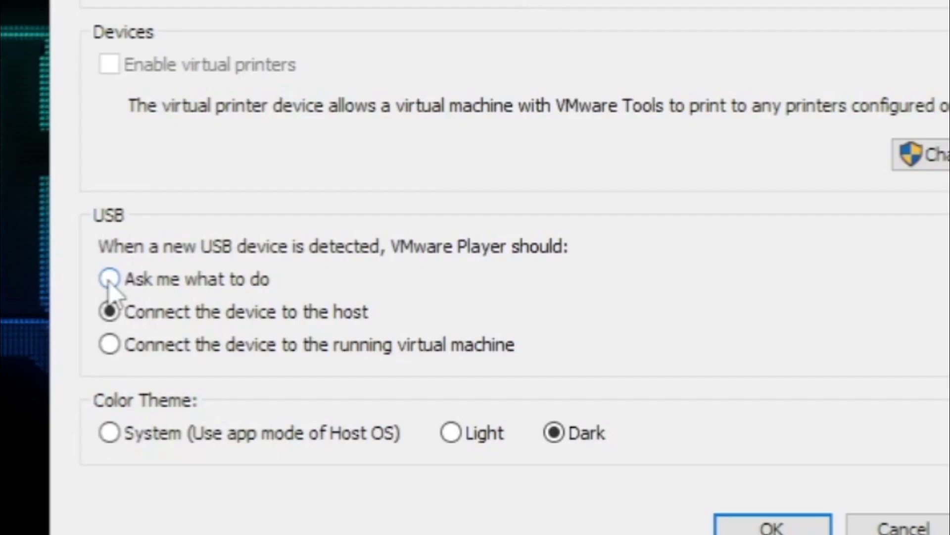
{"action": "left_click", "coordinate": [110, 283]}
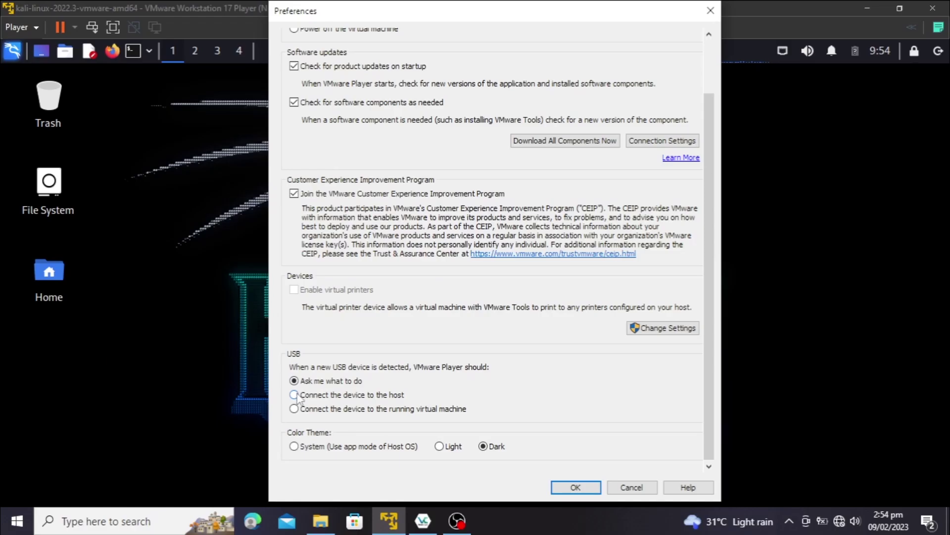
{"action": "left_click", "coordinate": [294, 395]}
{"action": "left_click", "coordinate": [321, 521]}
- Set new USB device handling to 'Ask me what to do' in Preferences and save with OK
{"action": "left_click_drag", "start_coordinate": [601, 293], "coordinate": [700, 187]}
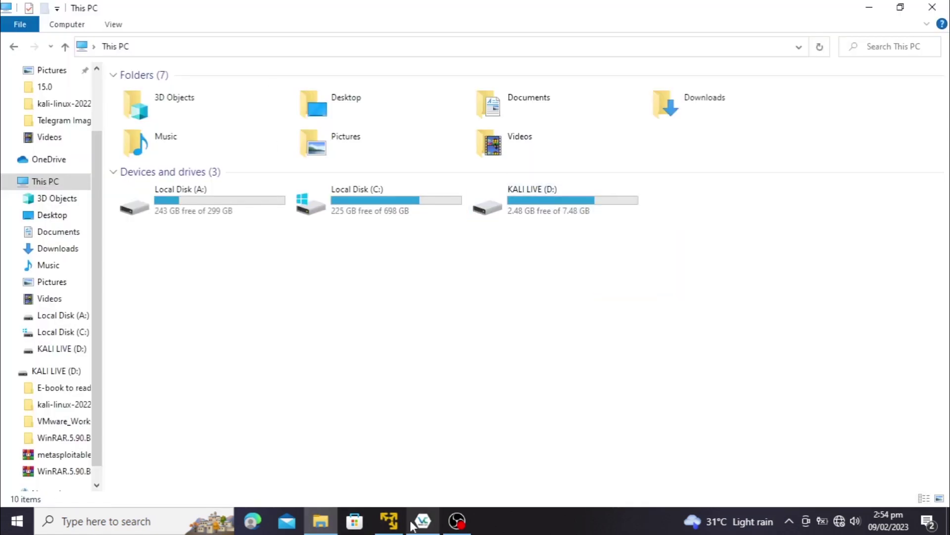
{"action": "left_click", "coordinate": [412, 523]}
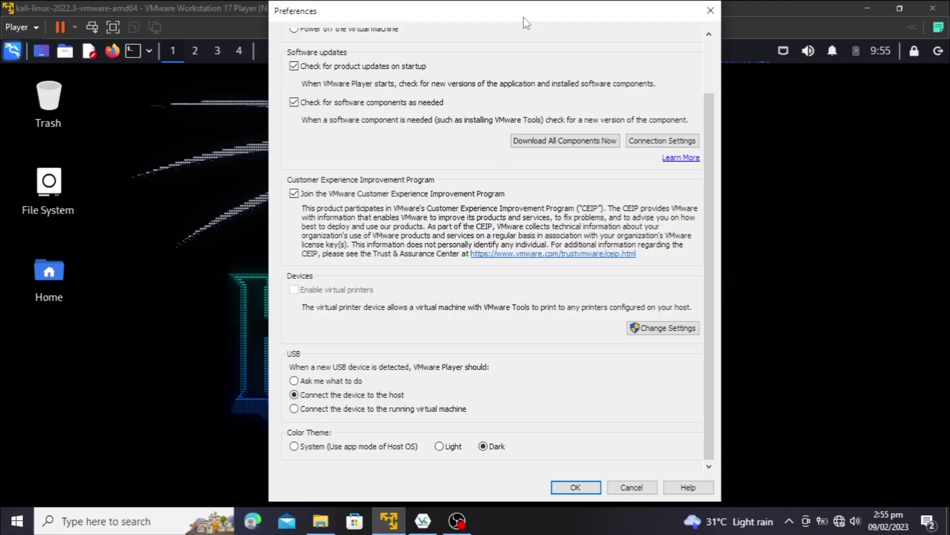
{"action": "left_click_drag", "start_coordinate": [524, 18], "coordinate": [535, 22]}
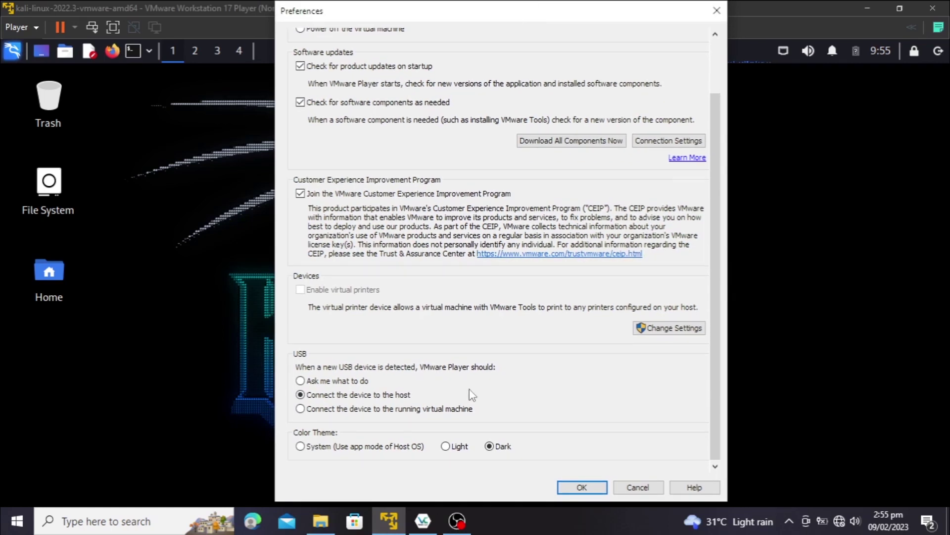
{"action": "left_click", "coordinate": [301, 380]}
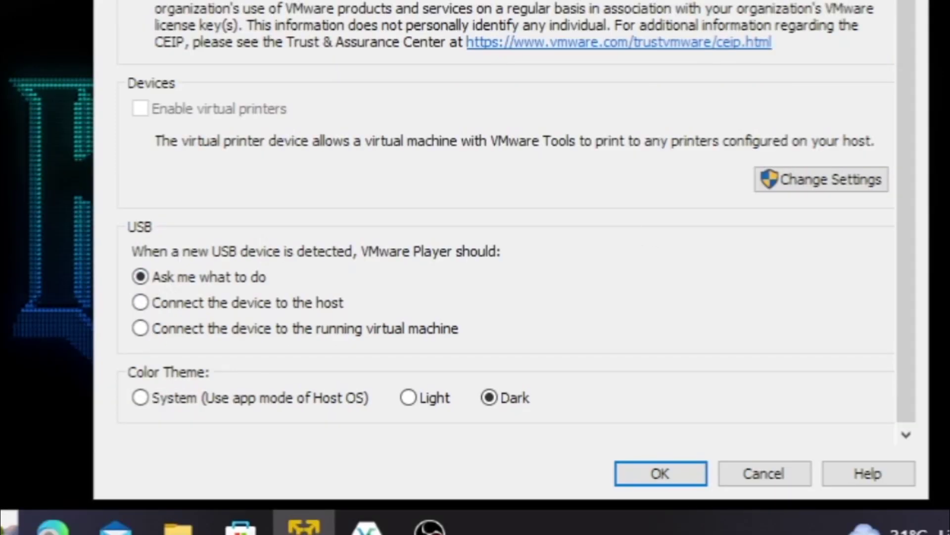
{"action": "left_click", "coordinate": [655, 468]}
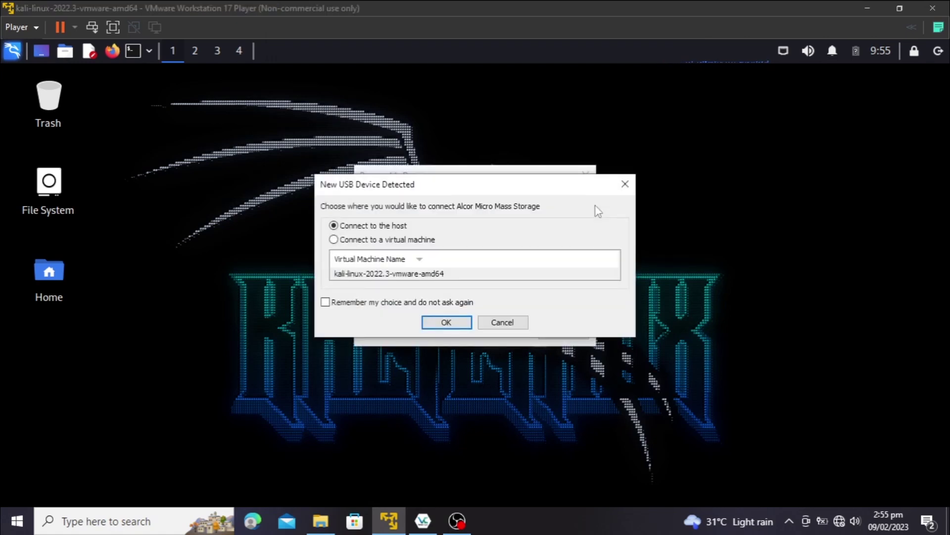
- Dismiss the New USB Device Detected prompt, leaving the Alcor Micro Mass Storage removable-devices hint
{"action": "key", "text": "Return"}
{"action": "left_click_drag", "start_coordinate": [444, 177], "coordinate": [444, 146]}
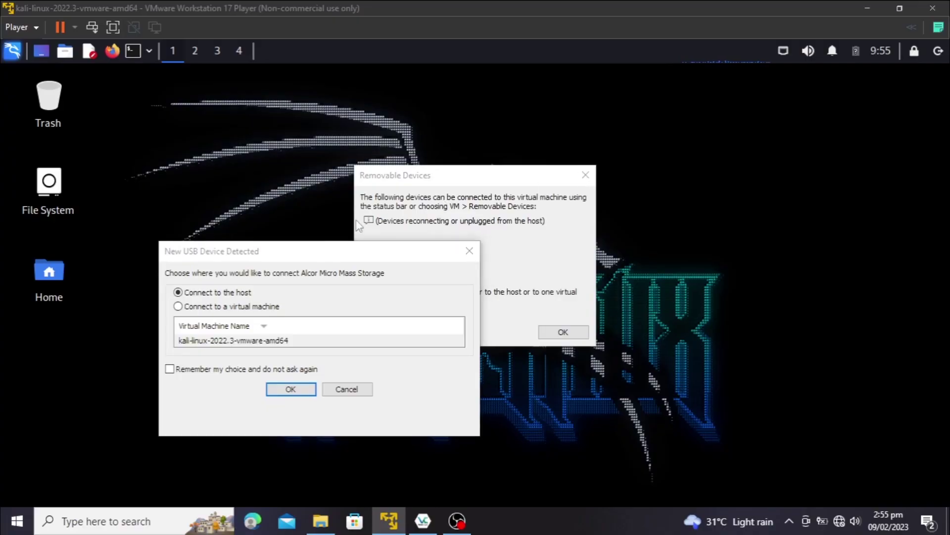
{"action": "left_click_drag", "start_coordinate": [409, 157], "coordinate": [429, 176]}
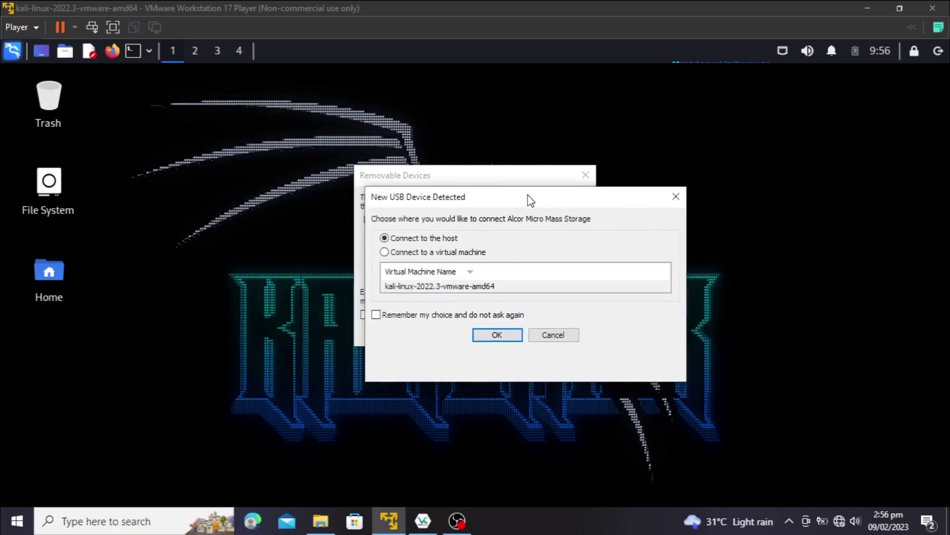
{"action": "key", "text": "Return"}
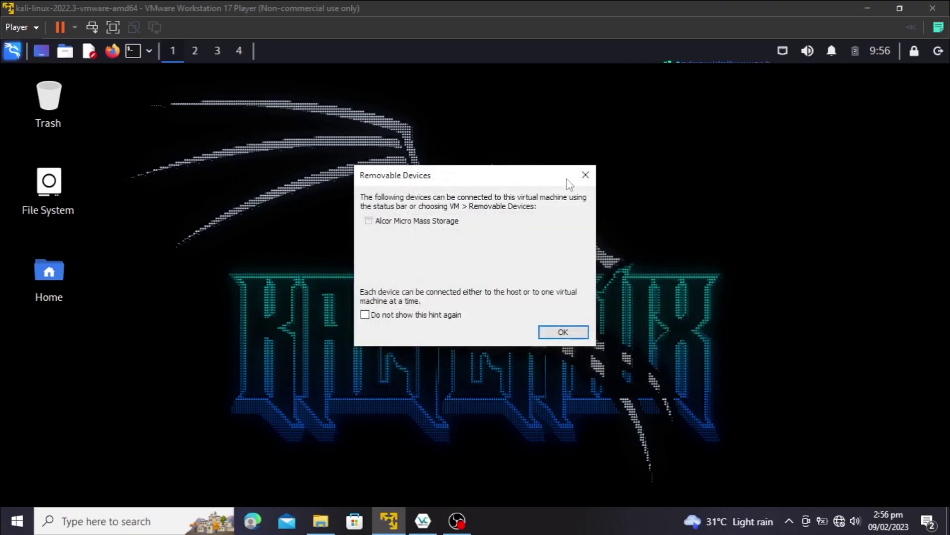
- Connect the Alcor Micro USB drive to kali-linux-2022.3-vmware-amd64 and dismiss the Removable Devices hint
{"action": "left_click", "coordinate": [586, 175]}
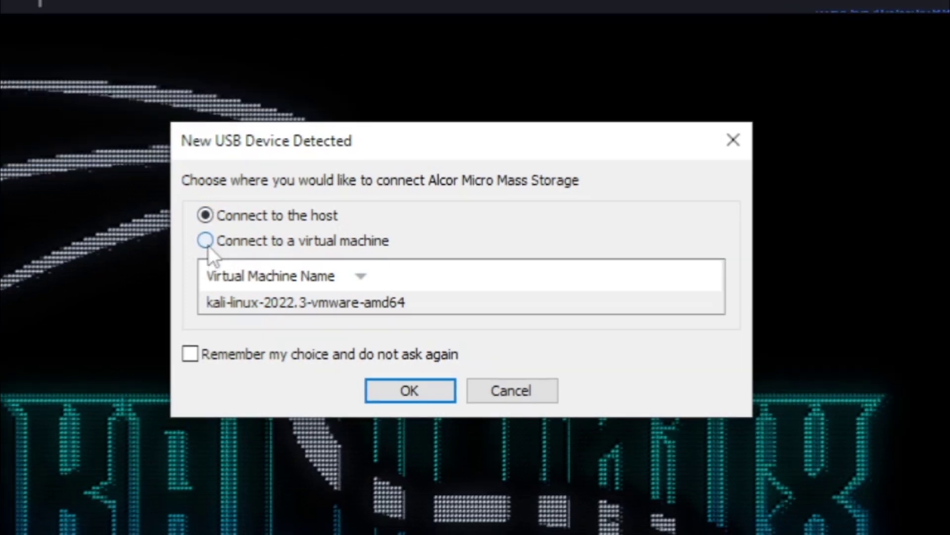
{"action": "left_click", "coordinate": [210, 222]}
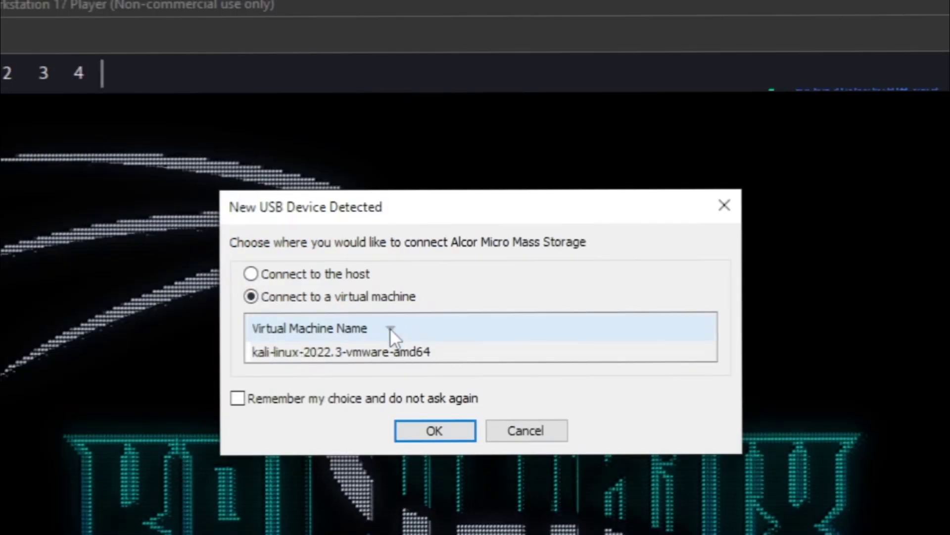
{"action": "left_click", "coordinate": [391, 341]}
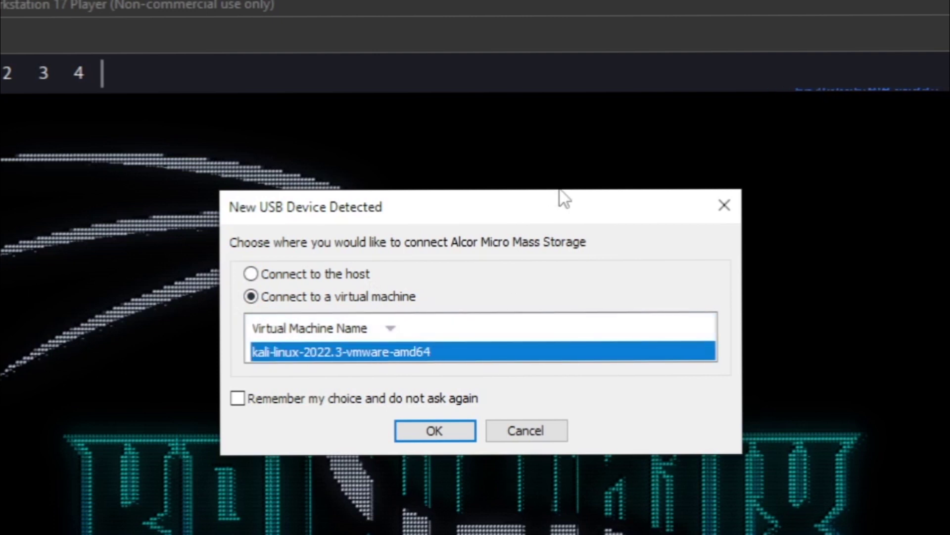
{"action": "left_click_drag", "start_coordinate": [525, 216], "coordinate": [533, 150]}
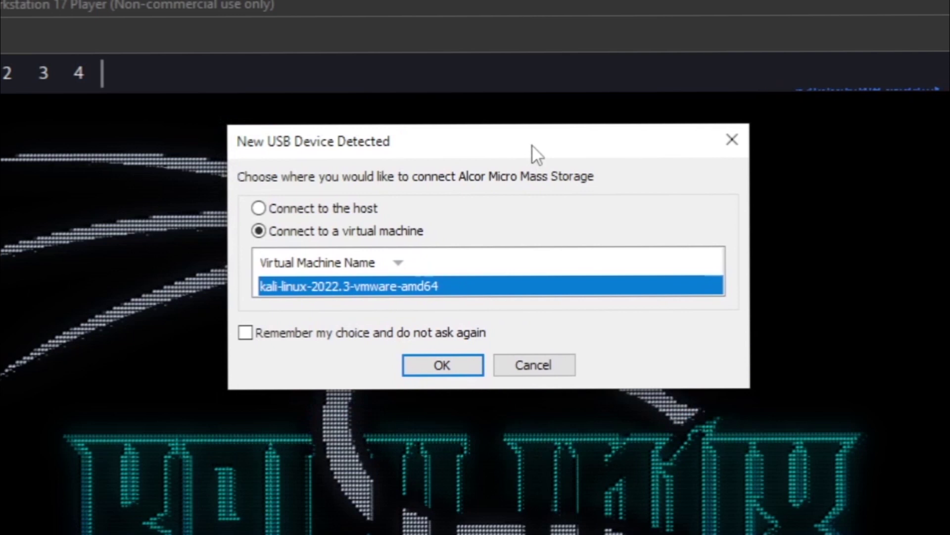
{"action": "left_click_drag", "start_coordinate": [403, 134], "coordinate": [377, 220]}
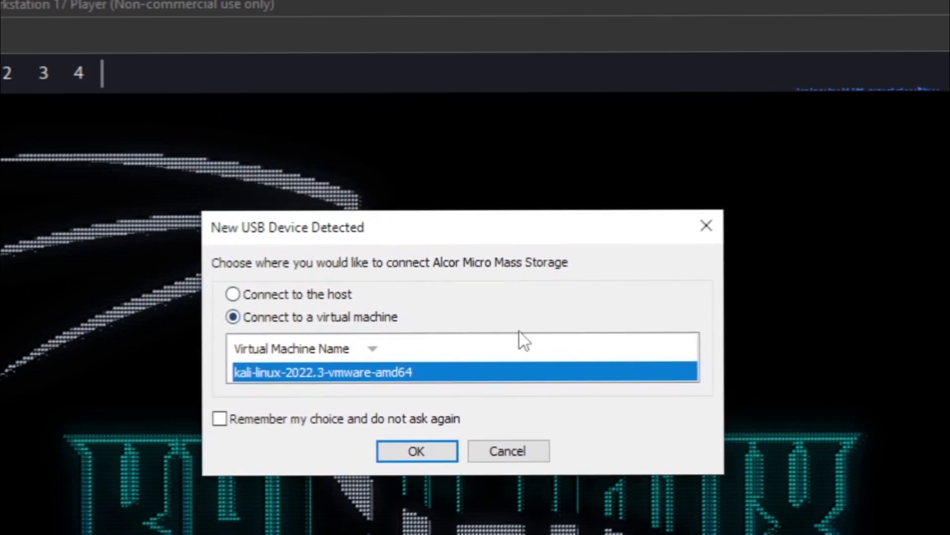
{"action": "left_click", "coordinate": [417, 451]}
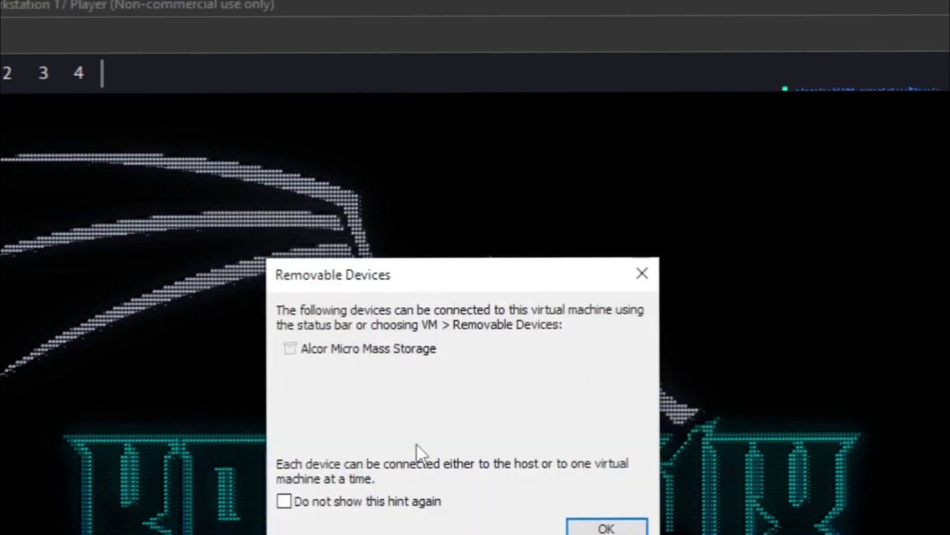
{"action": "left_click", "coordinate": [602, 527]}
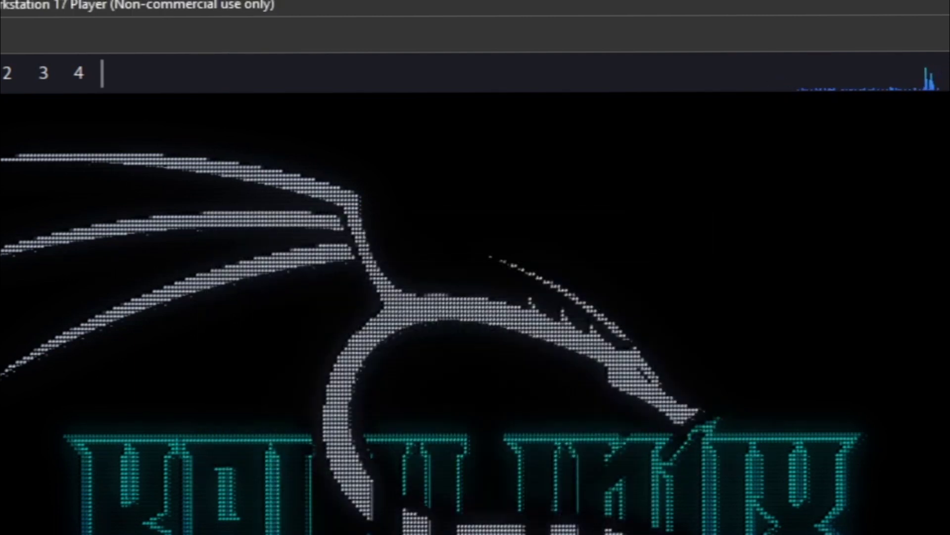
{"action": "left_click_drag", "start_coordinate": [10, 336], "coordinate": [93, 352]}
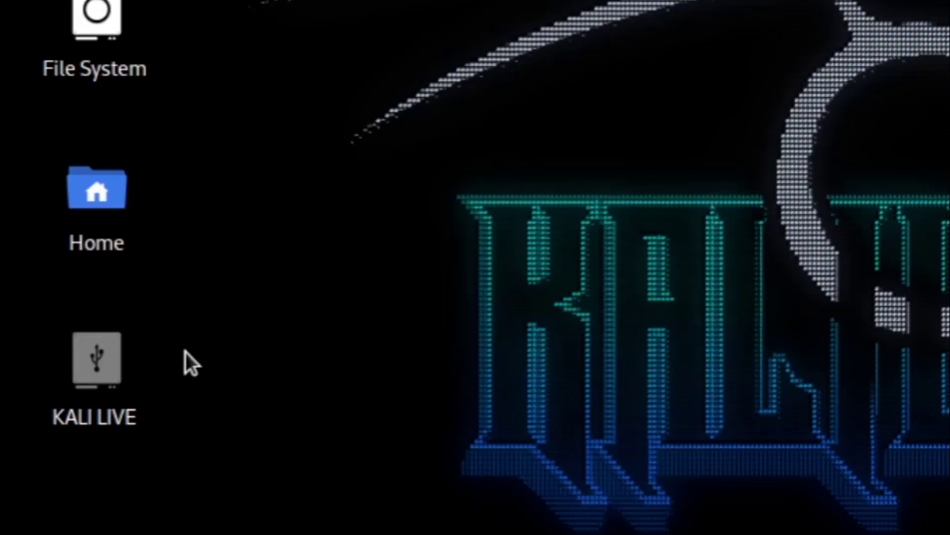
{"action": "double_click", "coordinate": [99, 364]}
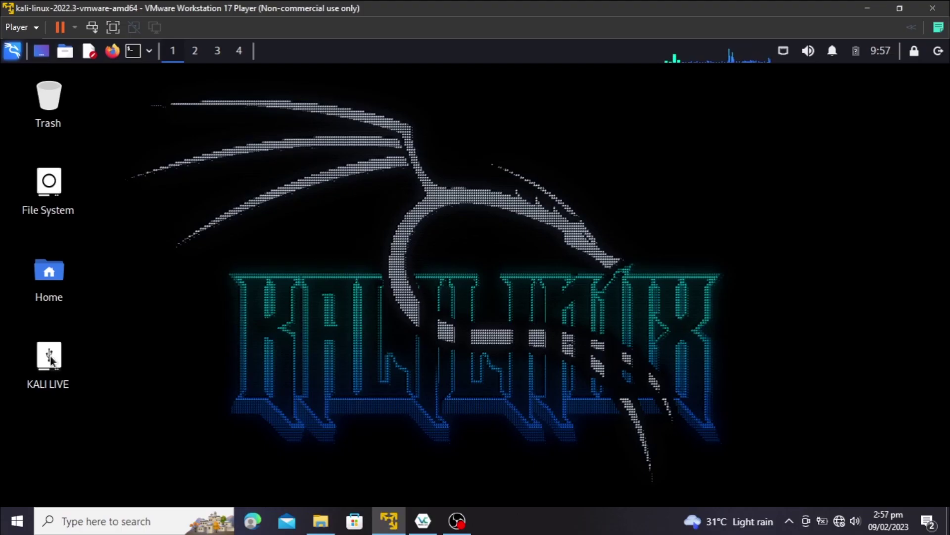
{"action": "left_click_drag", "start_coordinate": [305, 88], "coordinate": [430, 88]}
{"action": "scroll", "coordinate": [382, 229], "scroll_direction": "down", "scroll_amount": 3}
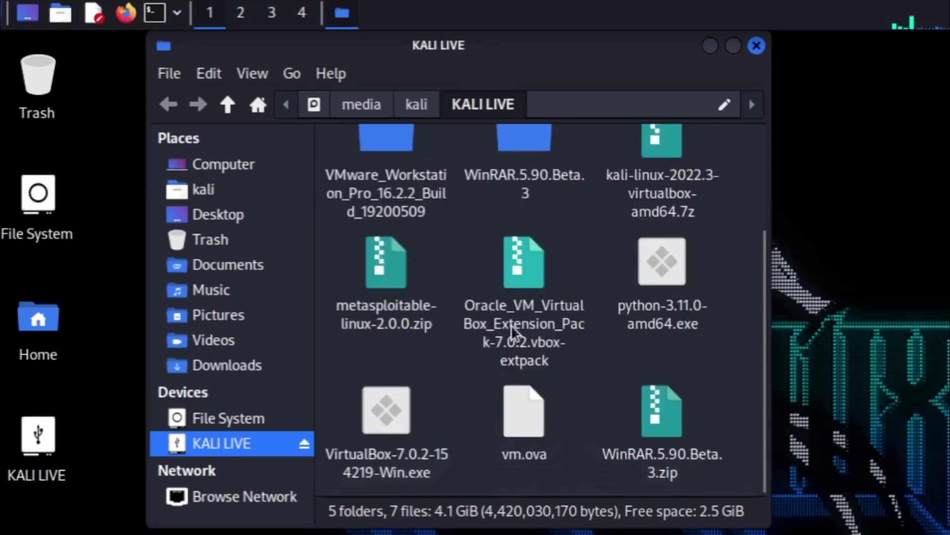
{"action": "scroll", "coordinate": [510, 325], "scroll_direction": "up", "scroll_amount": 3}
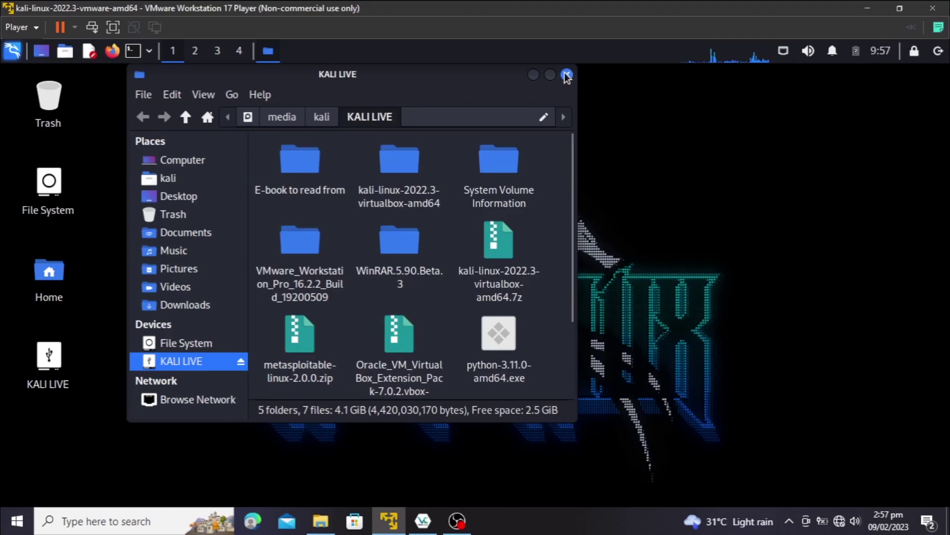
{"action": "left_click", "coordinate": [756, 46]}
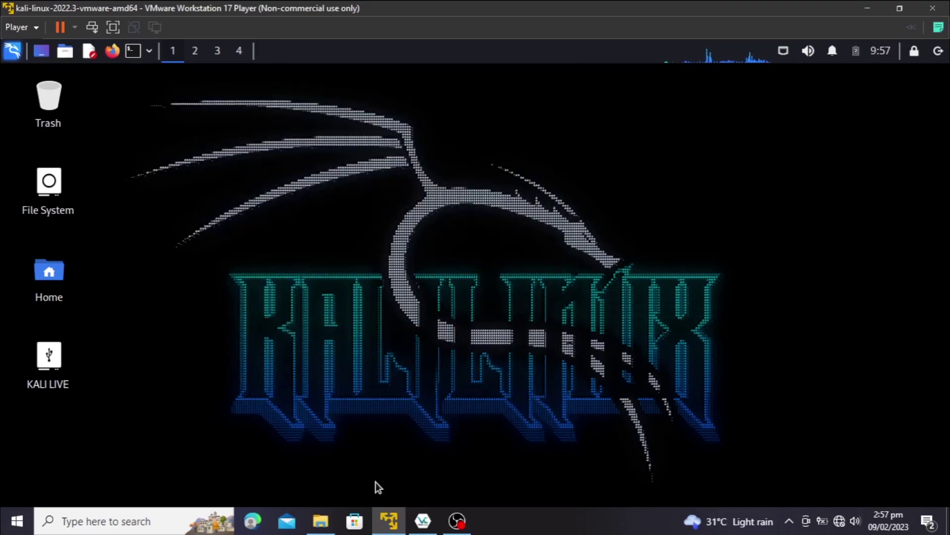
- Verify the host's This PC shows only Local Disk (A:) and (C:), then return to VMware
{"action": "left_click", "coordinate": [320, 521]}
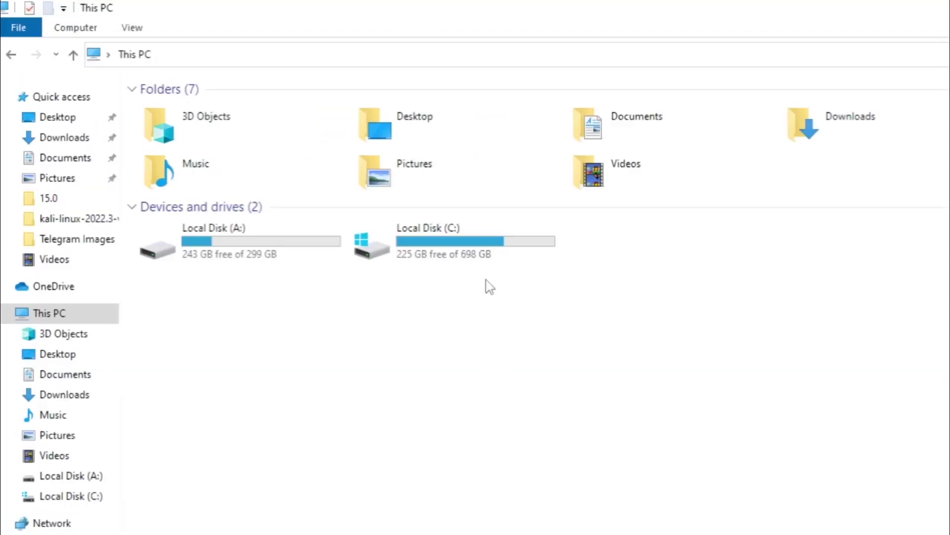
{"action": "left_click_drag", "start_coordinate": [785, 254], "coordinate": [624, 336]}
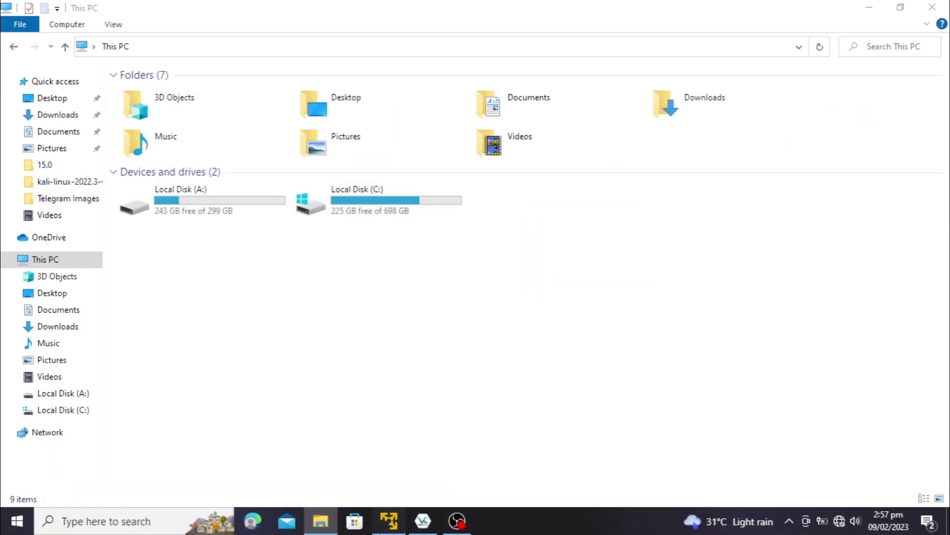
{"action": "left_click", "coordinate": [389, 526]}
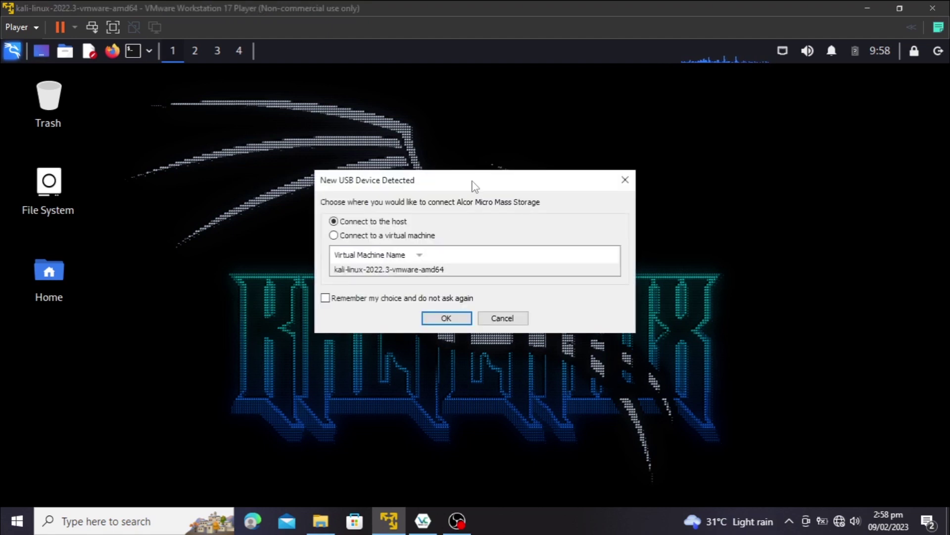
- Answer the redetected USB prompt with Connect to a virtual machine, then switch to host File Explorer
{"action": "left_click_drag", "start_coordinate": [473, 186], "coordinate": [491, 156]}
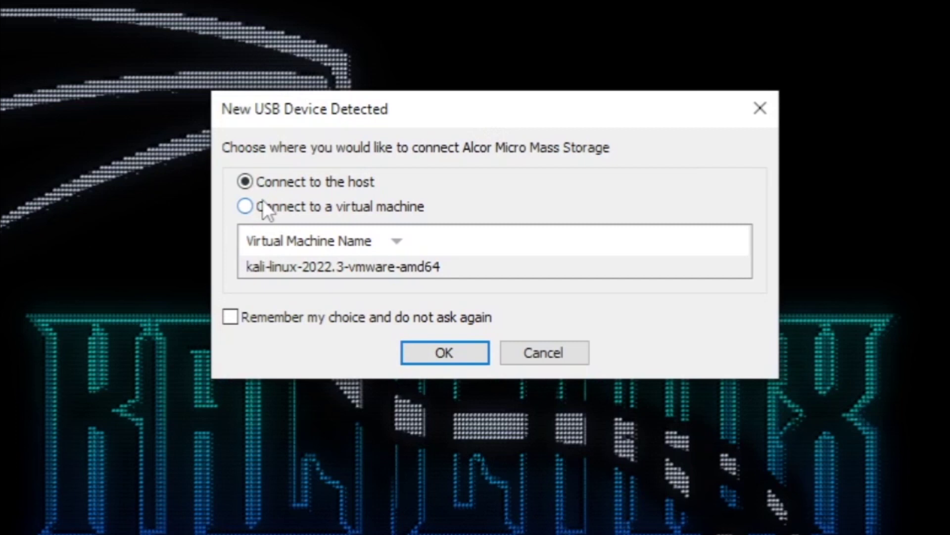
{"action": "left_click", "coordinate": [260, 201]}
{"action": "left_click", "coordinate": [445, 353]}
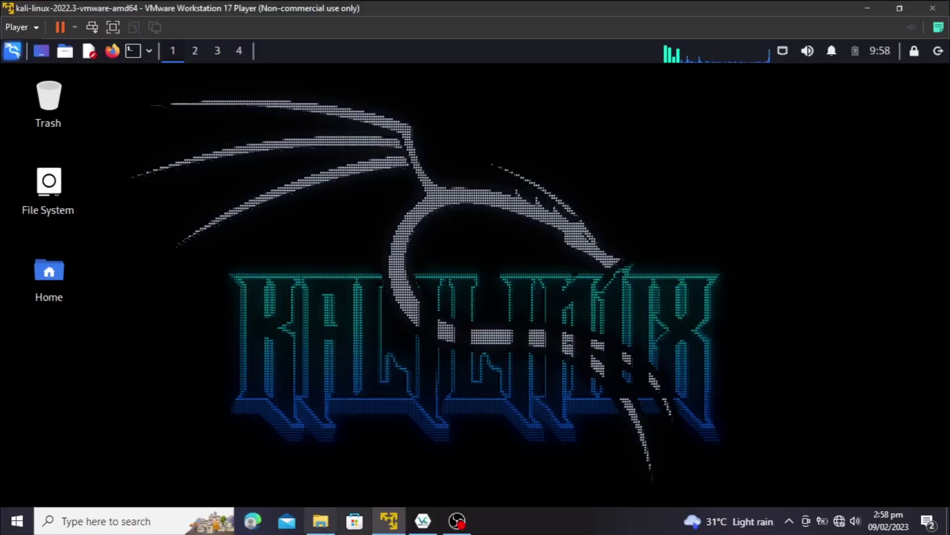
{"action": "left_click", "coordinate": [320, 521]}
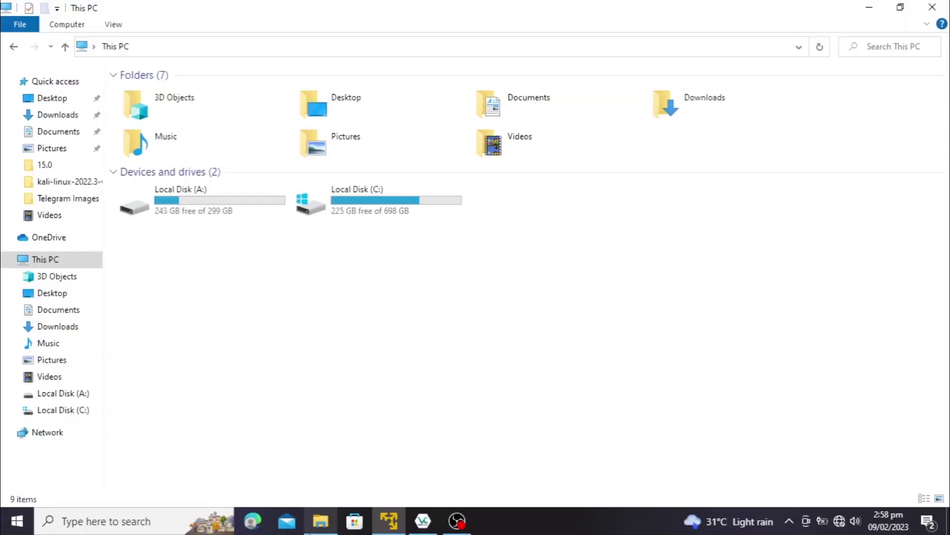
{"action": "double_click", "coordinate": [50, 262]}
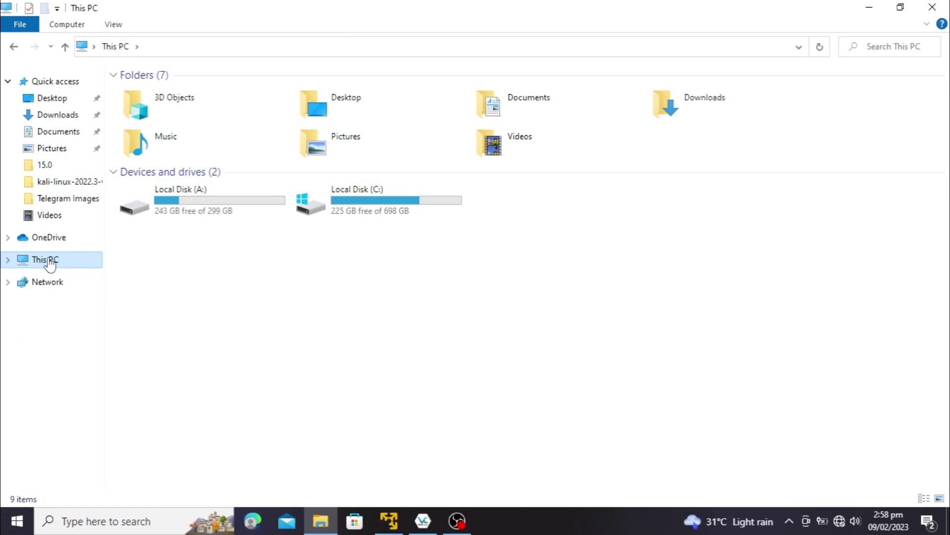
{"action": "left_click", "coordinate": [390, 521]}
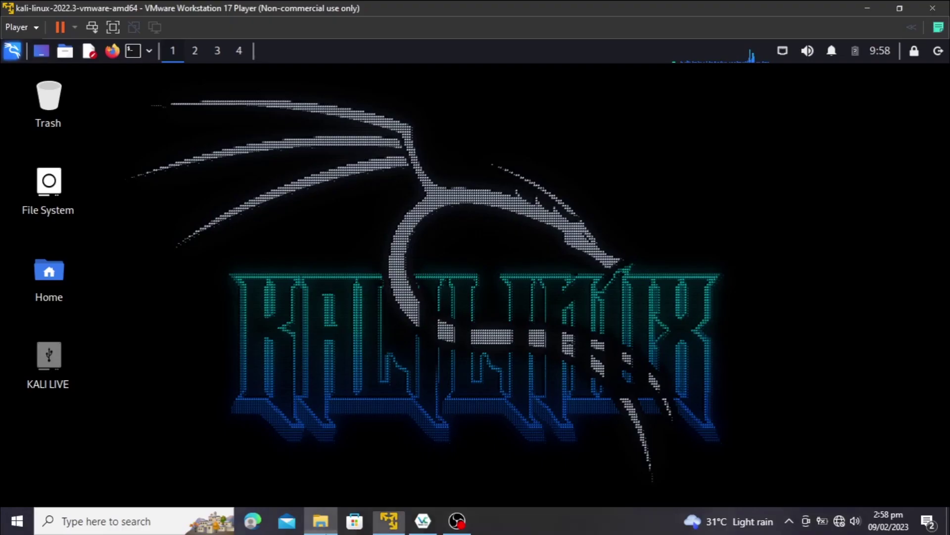
{"action": "left_click", "coordinate": [320, 521]}
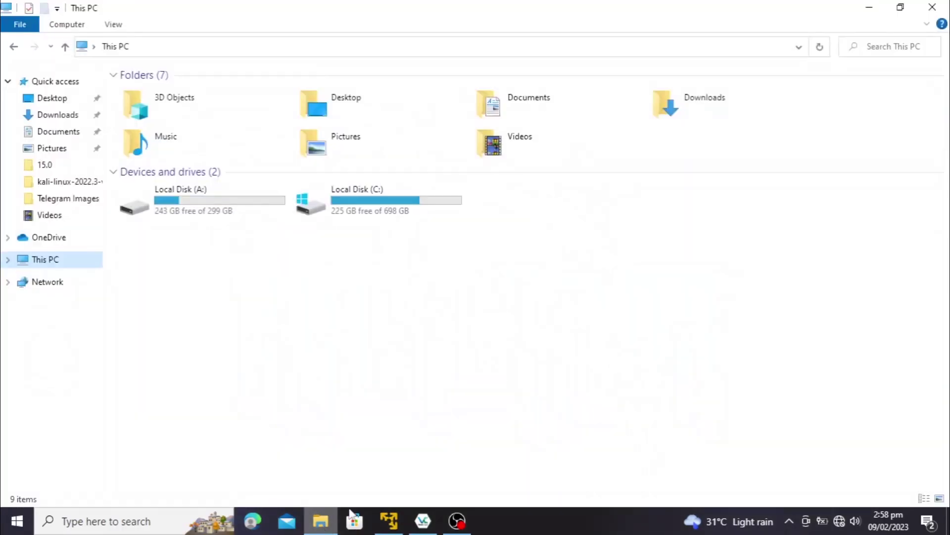
{"action": "double_click", "coordinate": [44, 261]}
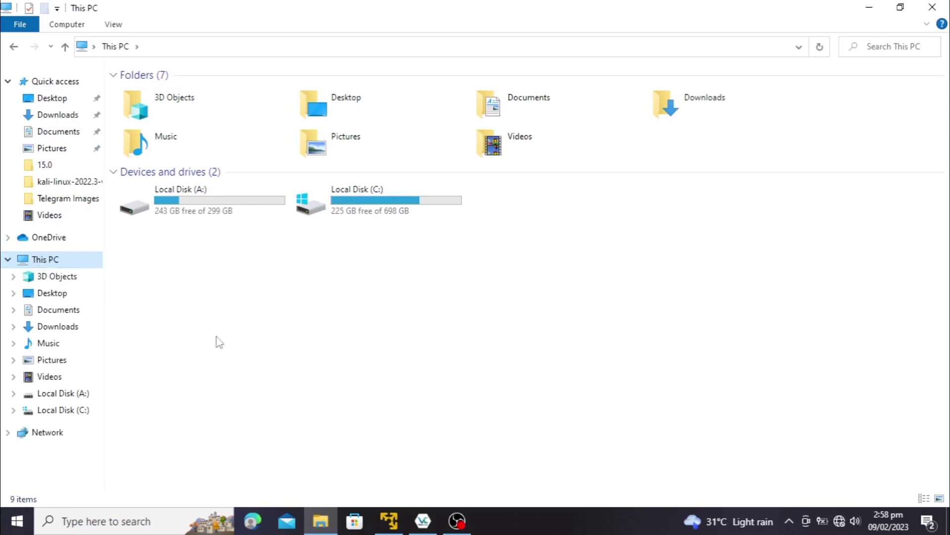
{"action": "left_click", "coordinate": [62, 394]}
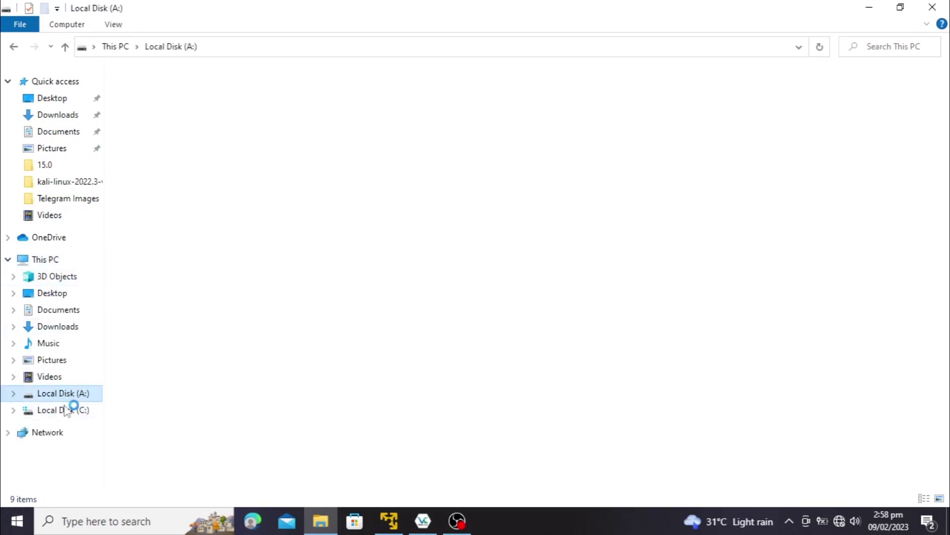
{"action": "left_click", "coordinate": [64, 410]}
{"action": "left_click", "coordinate": [52, 261]}
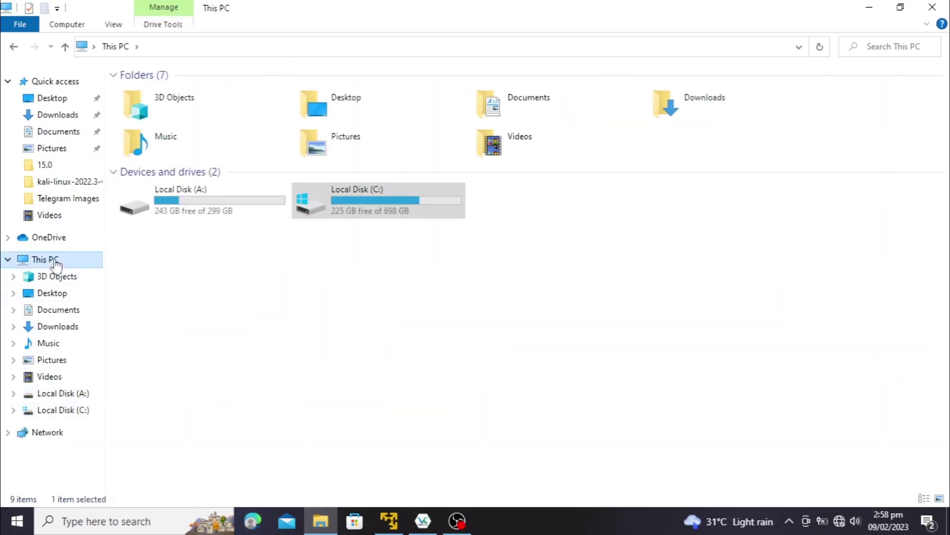
{"action": "right_click", "coordinate": [452, 210]}
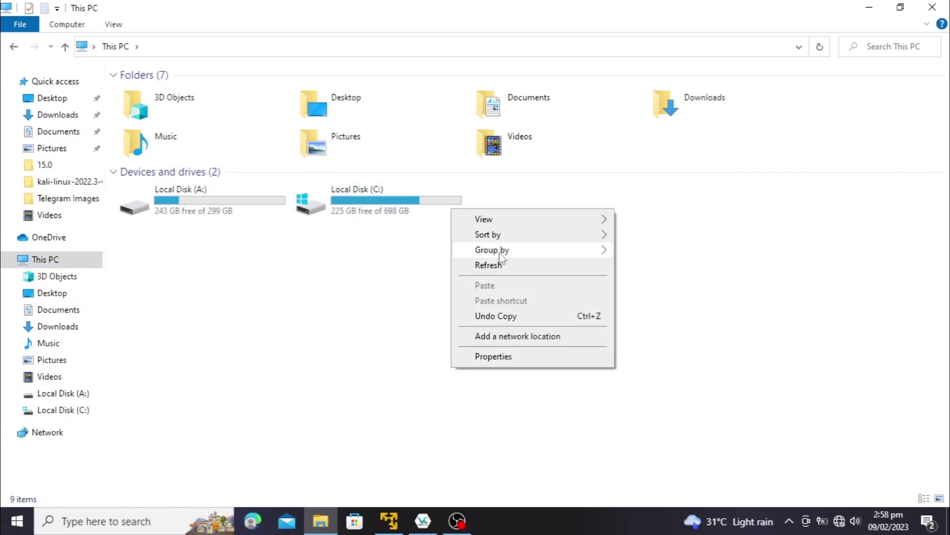
{"action": "left_click", "coordinate": [486, 266]}
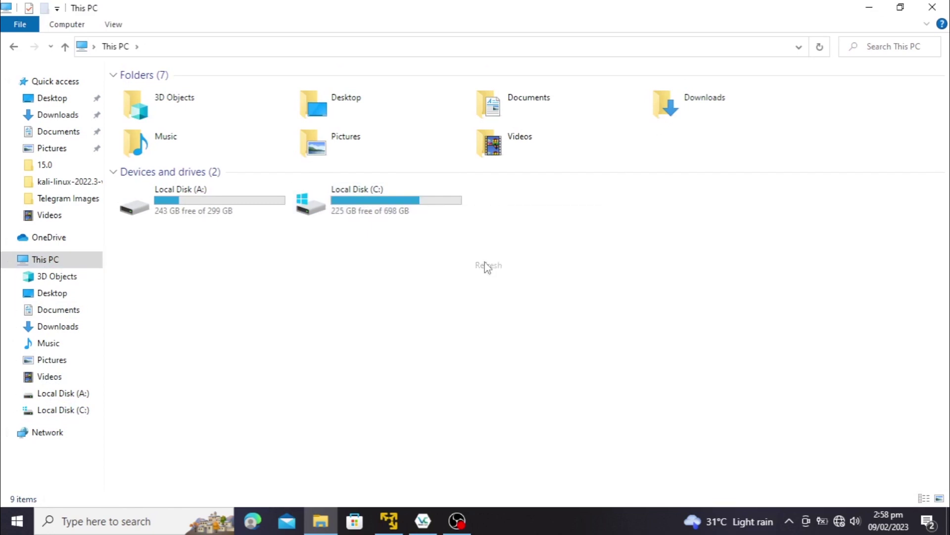
{"action": "right_click", "coordinate": [375, 280]}
{"action": "left_click", "coordinate": [404, 336]}
{"action": "right_click", "coordinate": [398, 279]}
{"action": "left_click", "coordinate": [415, 336]}
{"action": "right_click", "coordinate": [417, 266]}
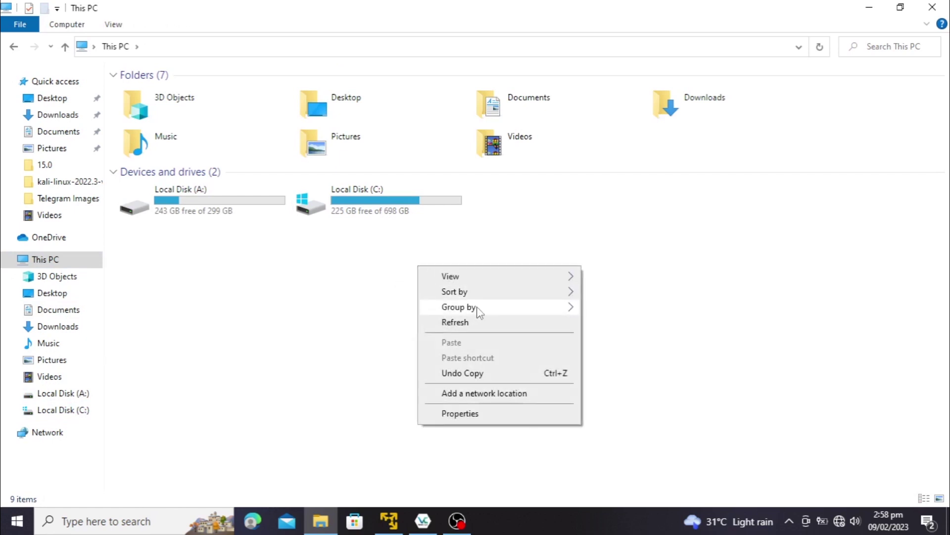
{"action": "left_click", "coordinate": [481, 323]}
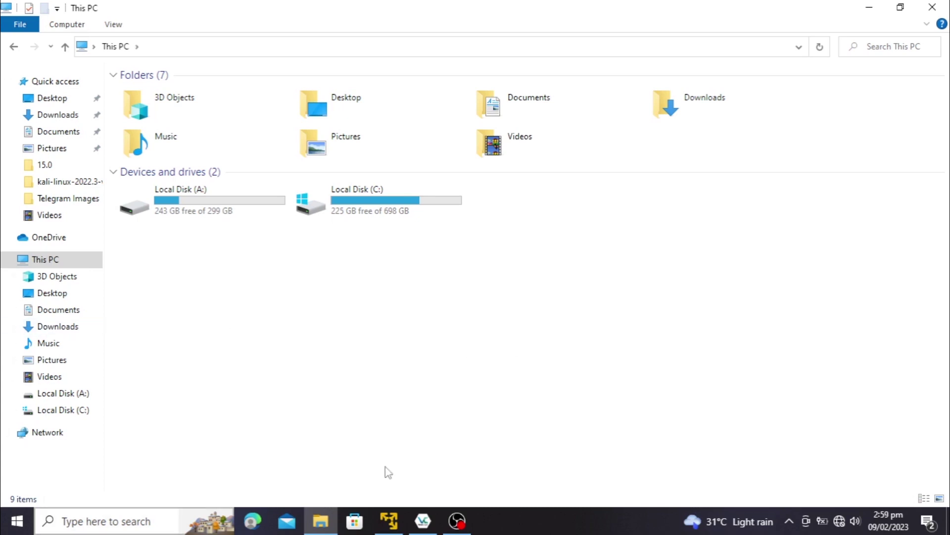
{"action": "left_click", "coordinate": [389, 520]}
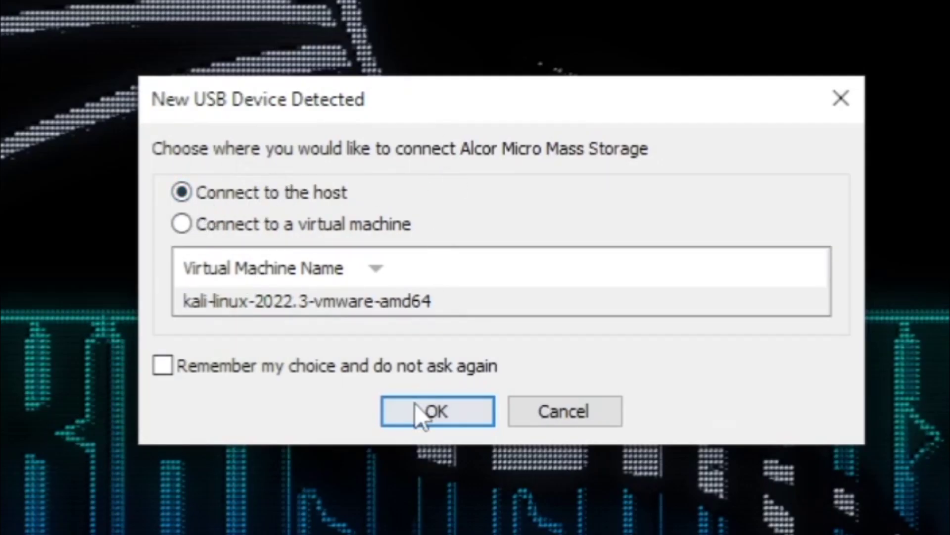
- Connect the USB drive to the host and open KALI LIVE (D:) showing its 11 items
{"action": "left_click", "coordinate": [417, 416]}
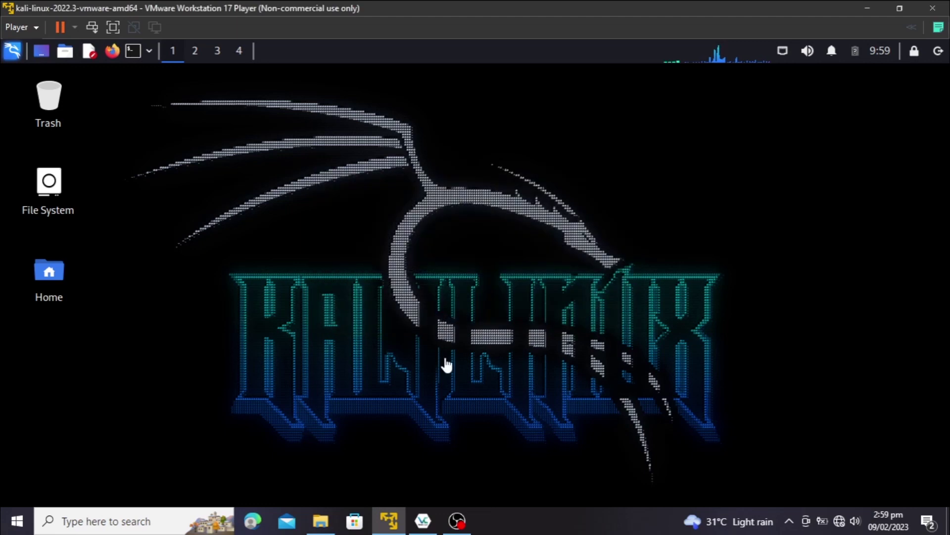
{"action": "left_click", "coordinate": [321, 520]}
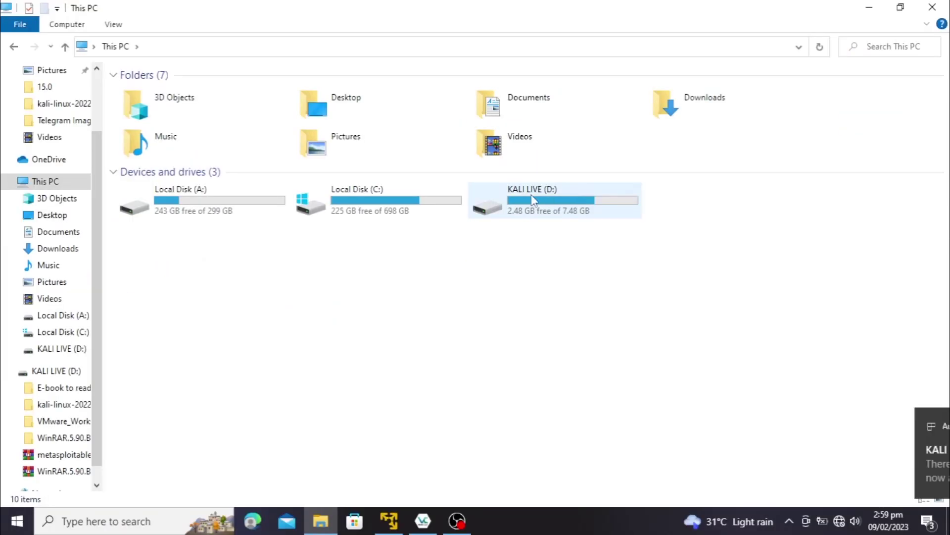
{"action": "double_click", "coordinate": [533, 201]}
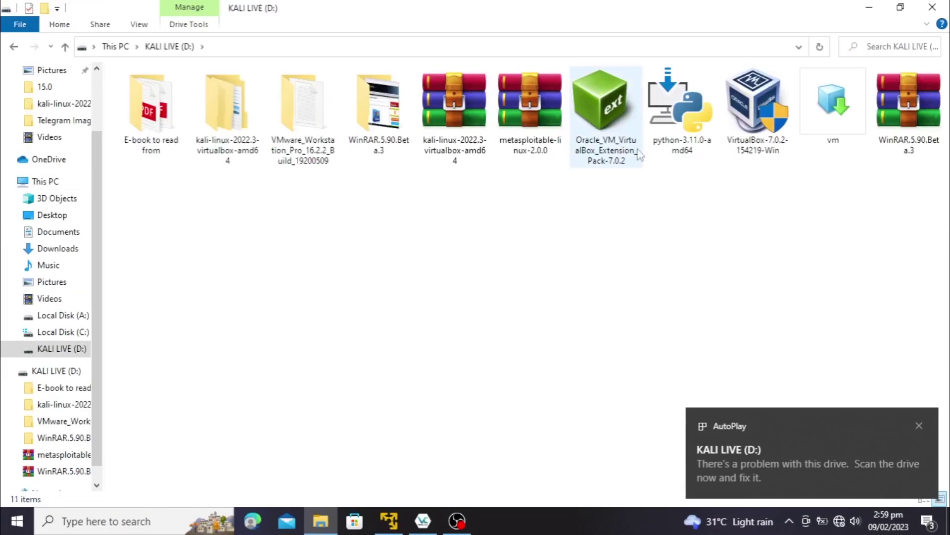